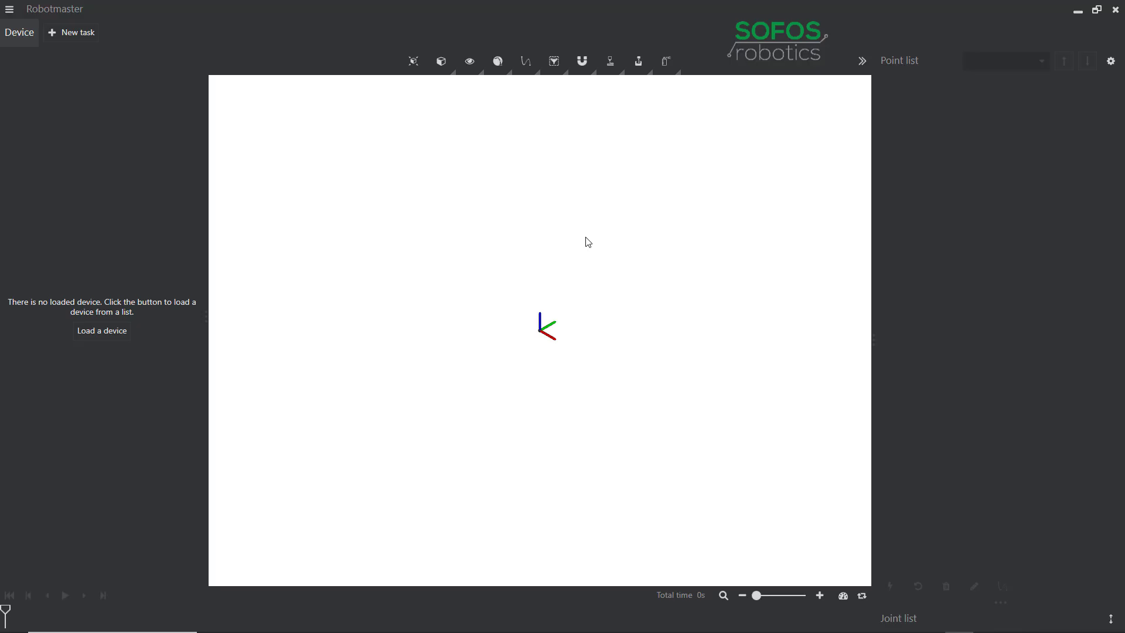
Step: Create a new task and import the Contouring2D part into it
left_click(85, 34)
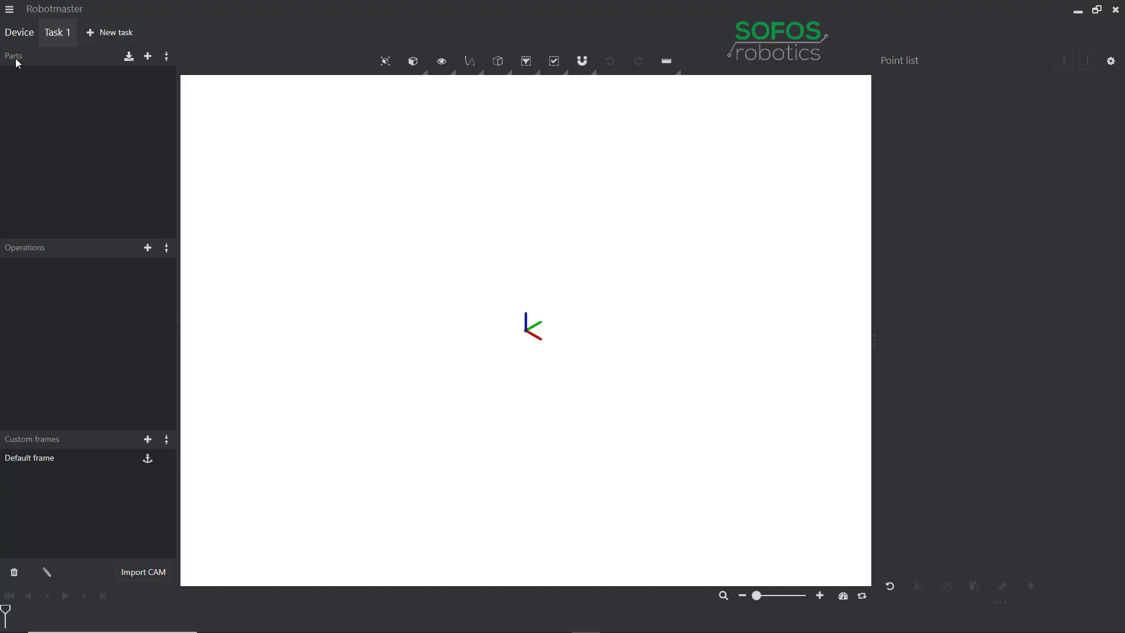
left_click(148, 58)
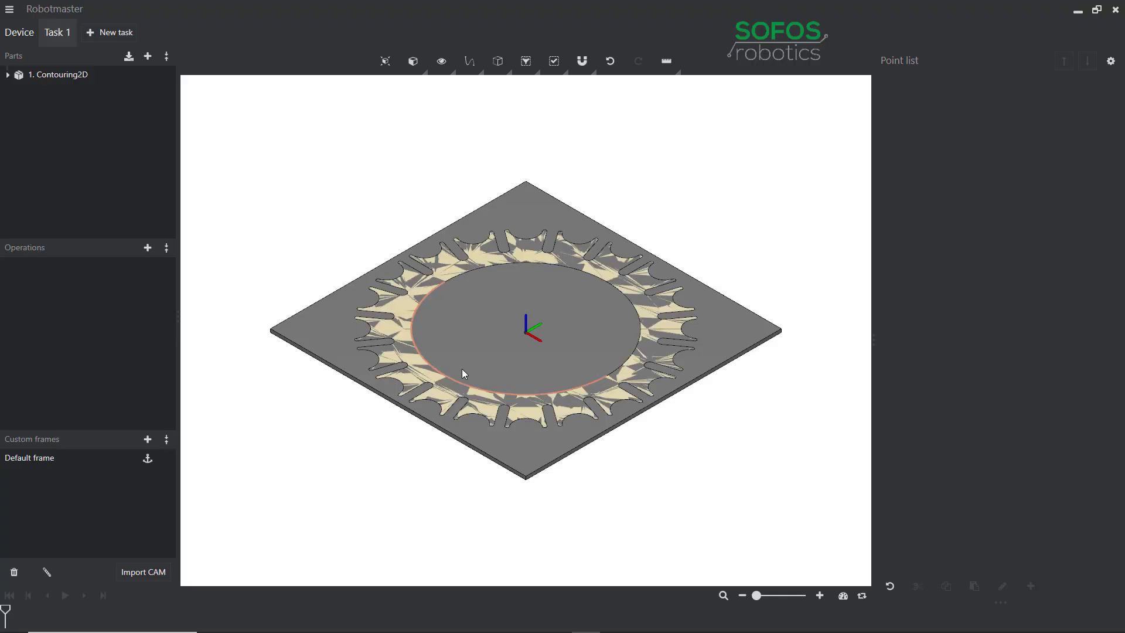
Step: Identify the two solids of the Contouring2D part and hide Solid #2, the surrounding plate stock
left_click(7, 76)
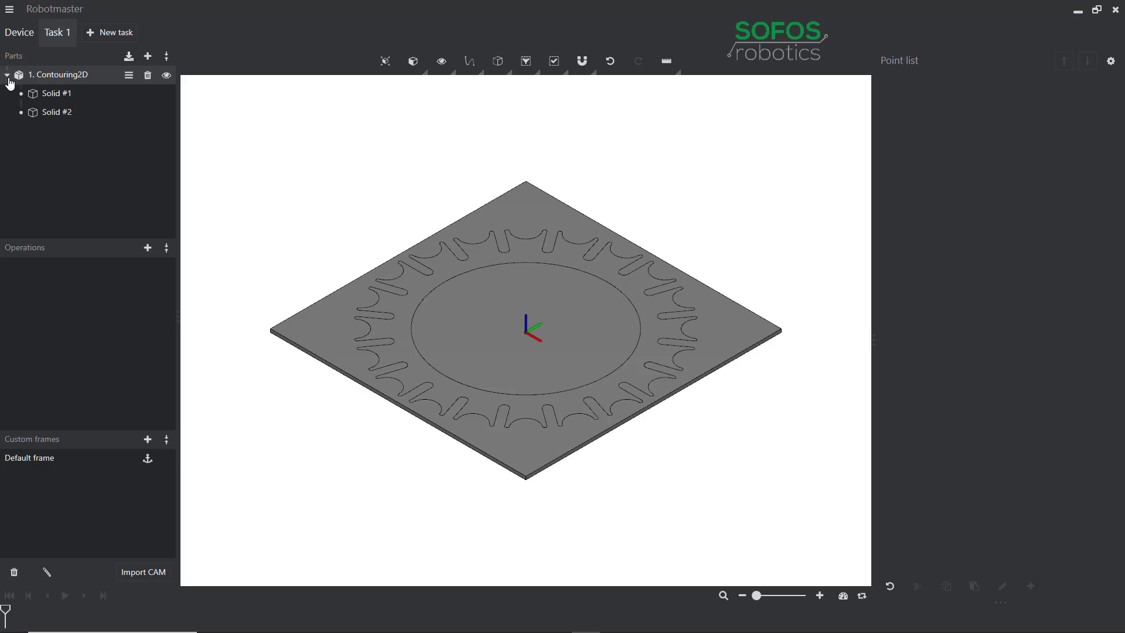
left_click(65, 117)
left_click(62, 94)
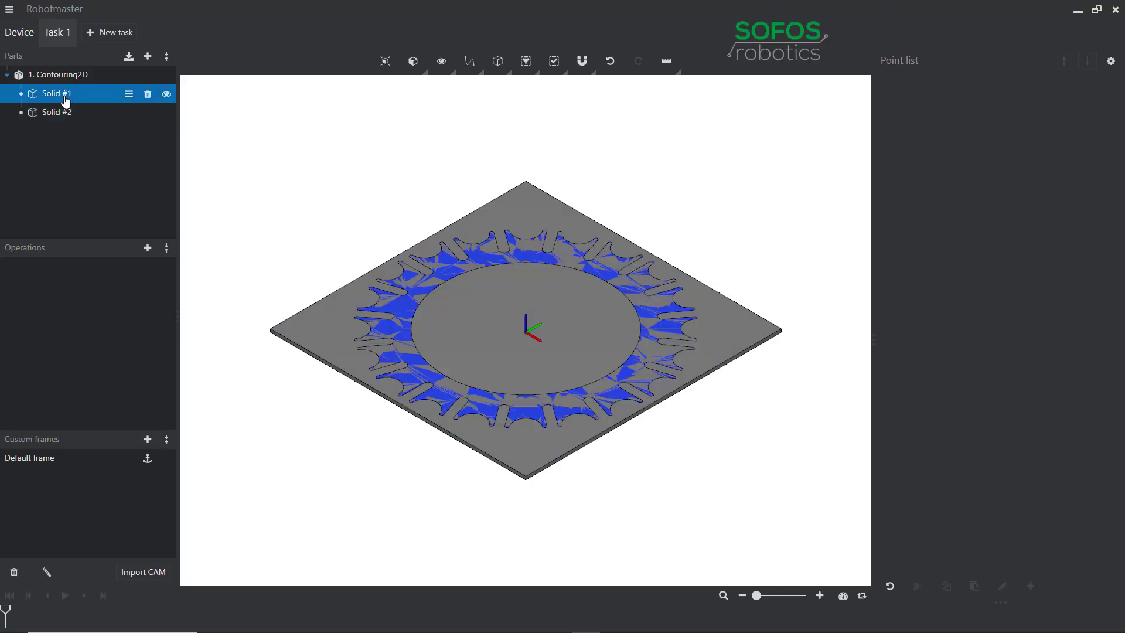
left_click(66, 115)
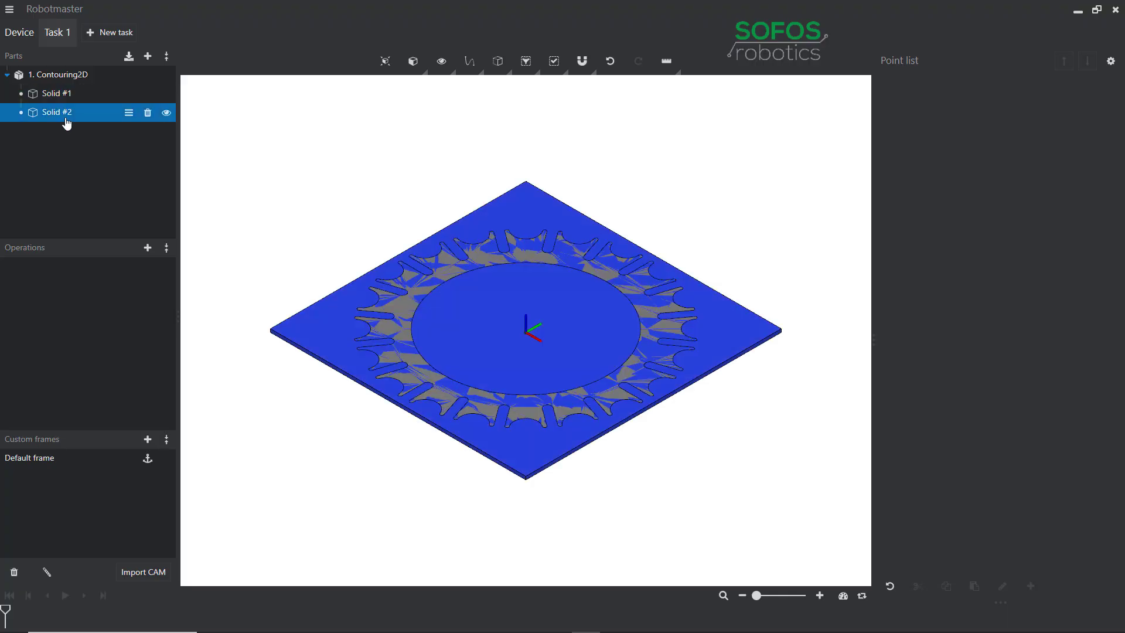
left_click(166, 113)
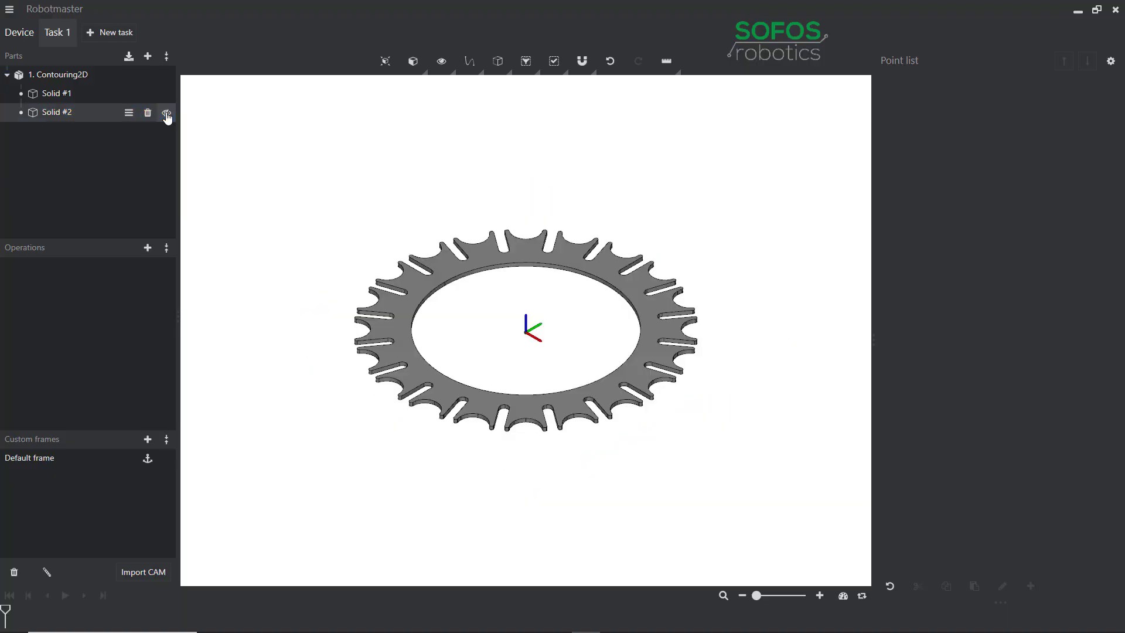
left_click(7, 76)
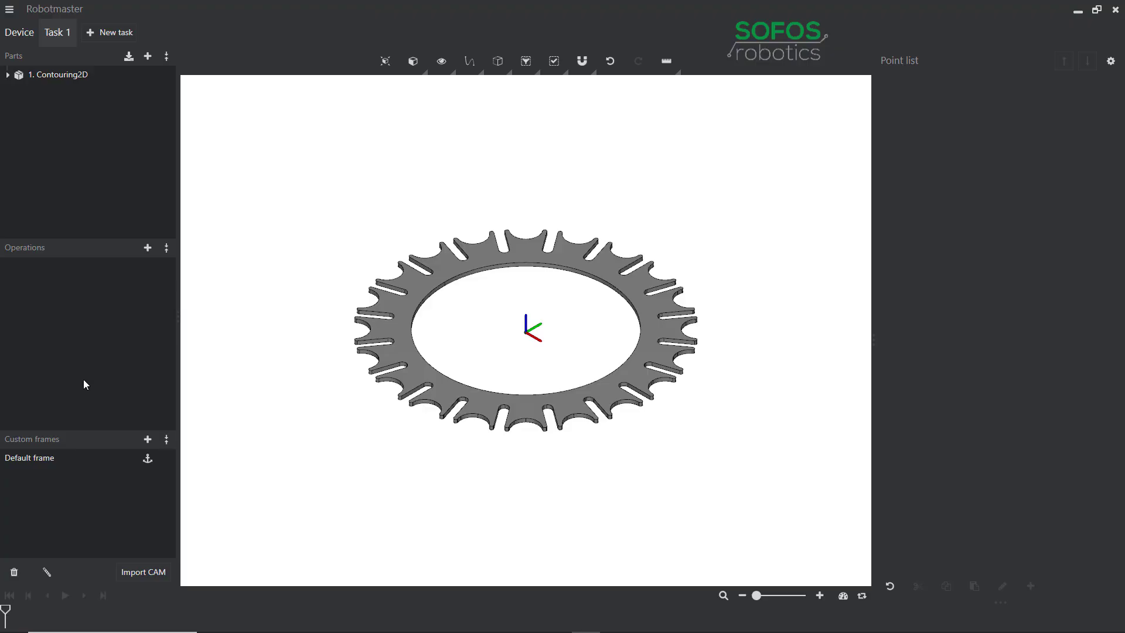
Step: Add a contouring operation with an edge path along the toothed ring's outer upper edge and apply it
left_click(147, 248)
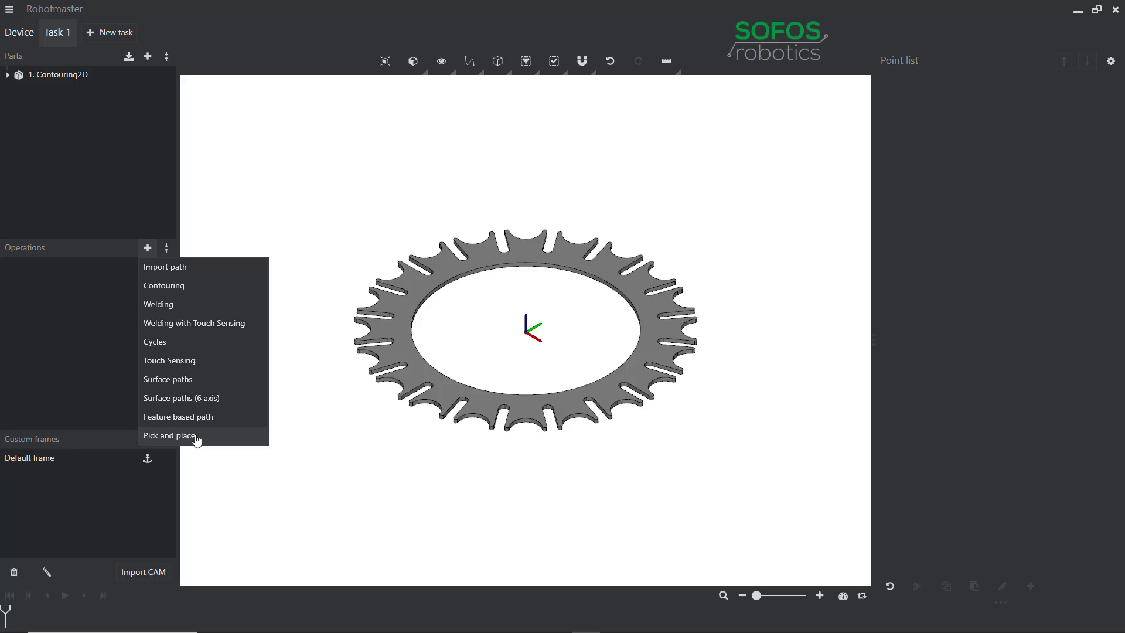
left_click(173, 292)
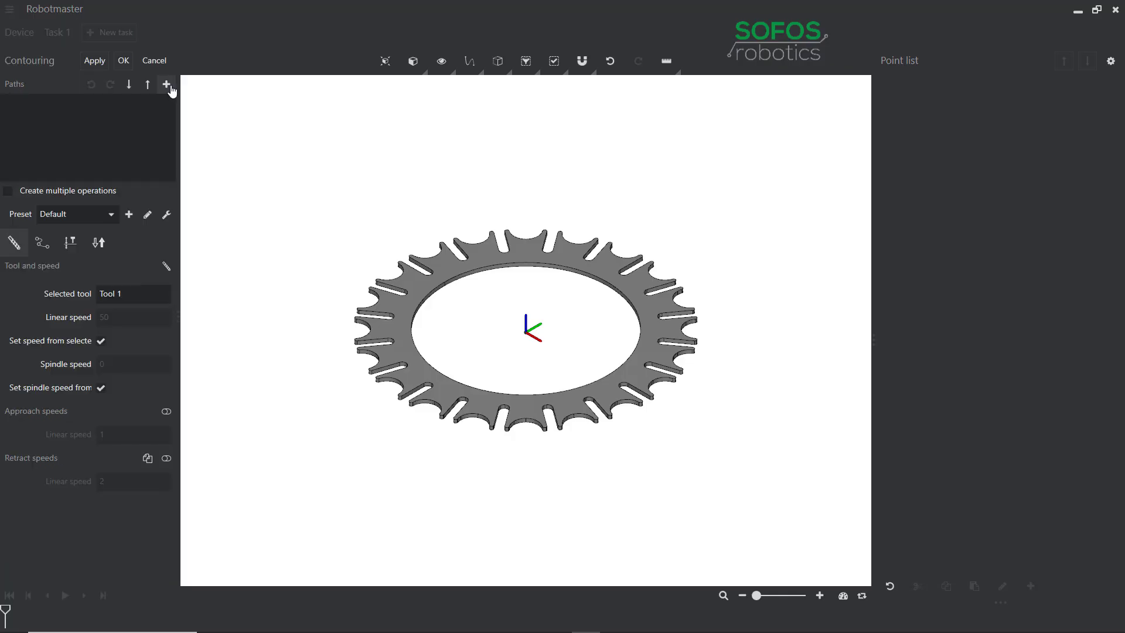
left_click(167, 85)
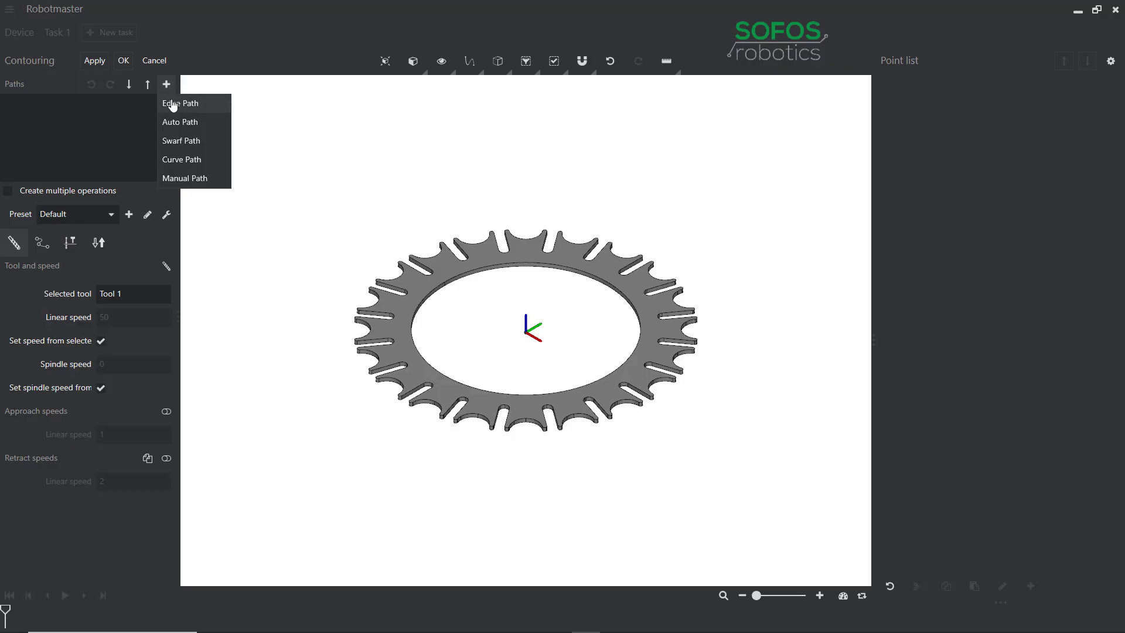
left_click(173, 104)
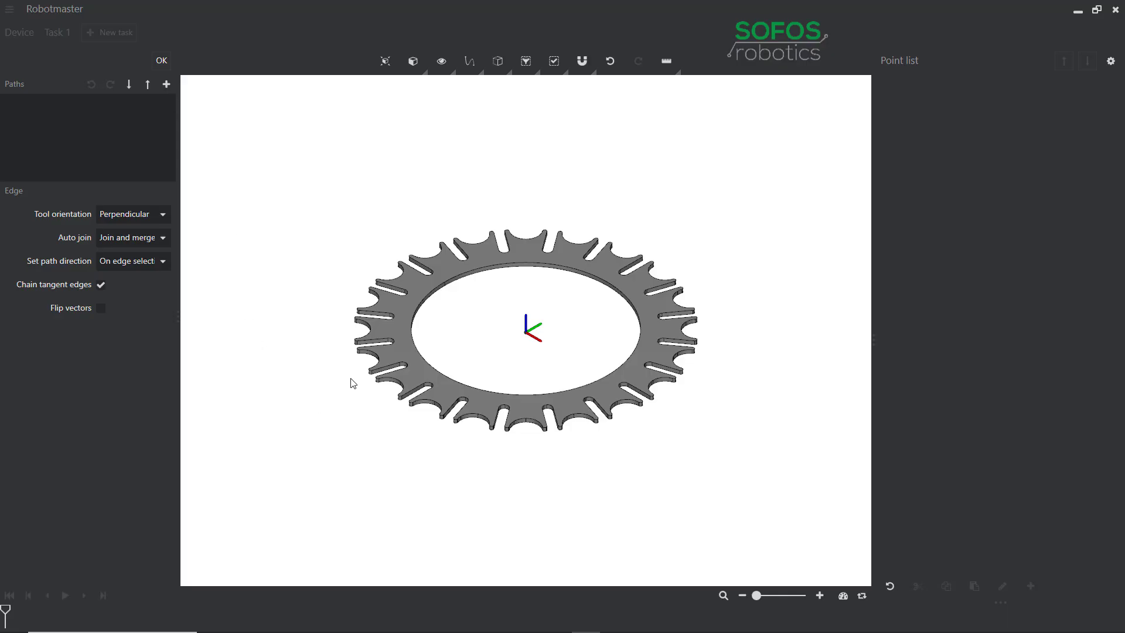
left_click(379, 355)
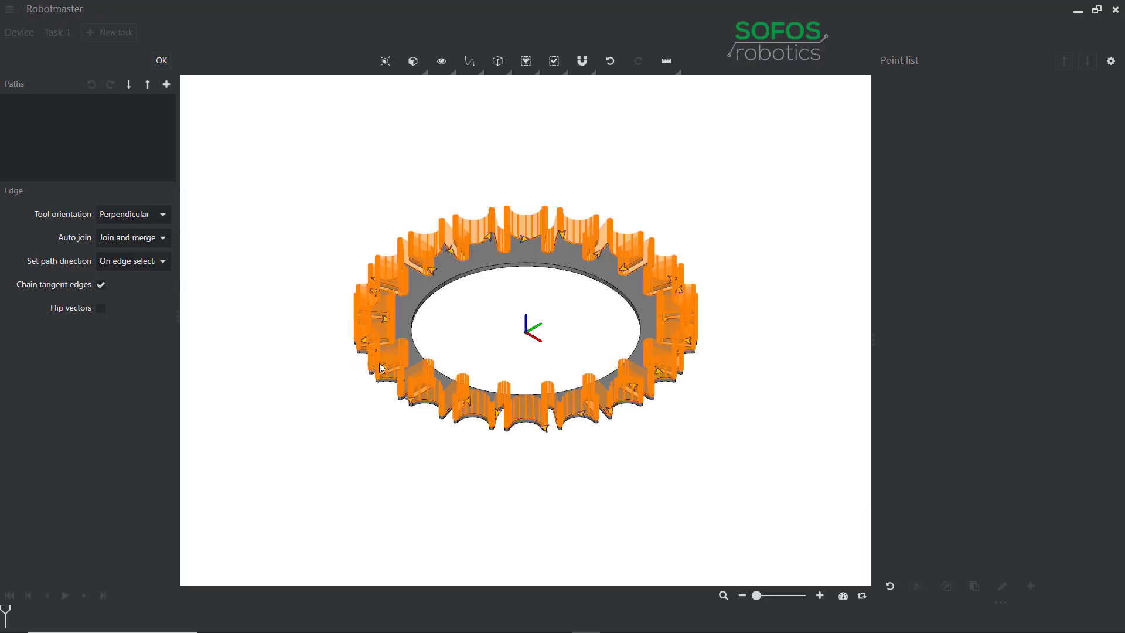
left_click(381, 368)
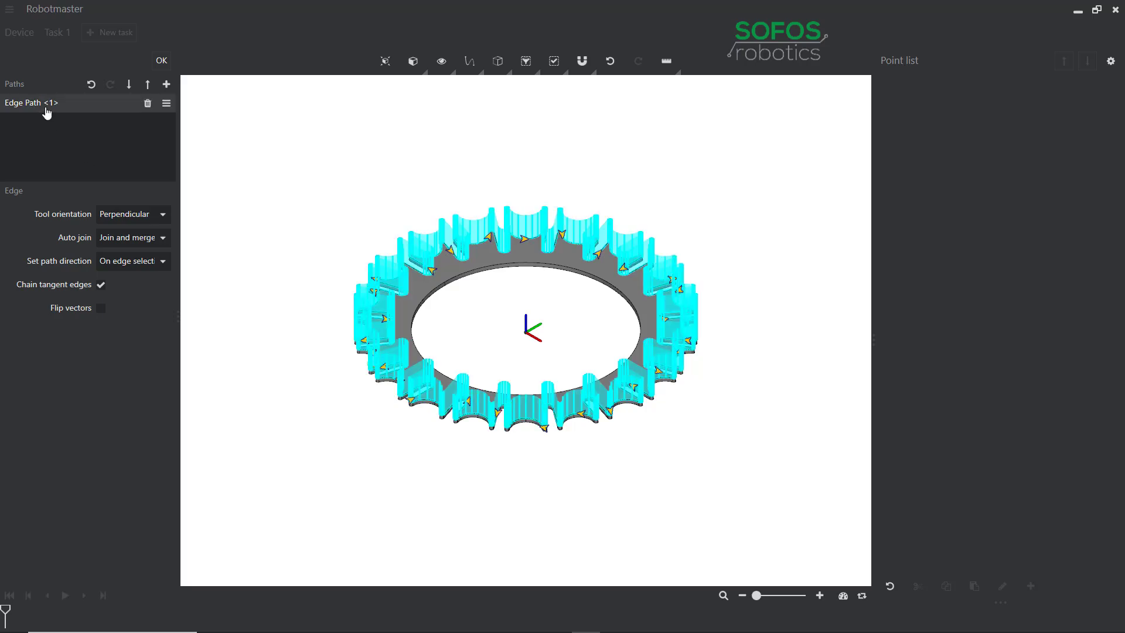
left_click(162, 65)
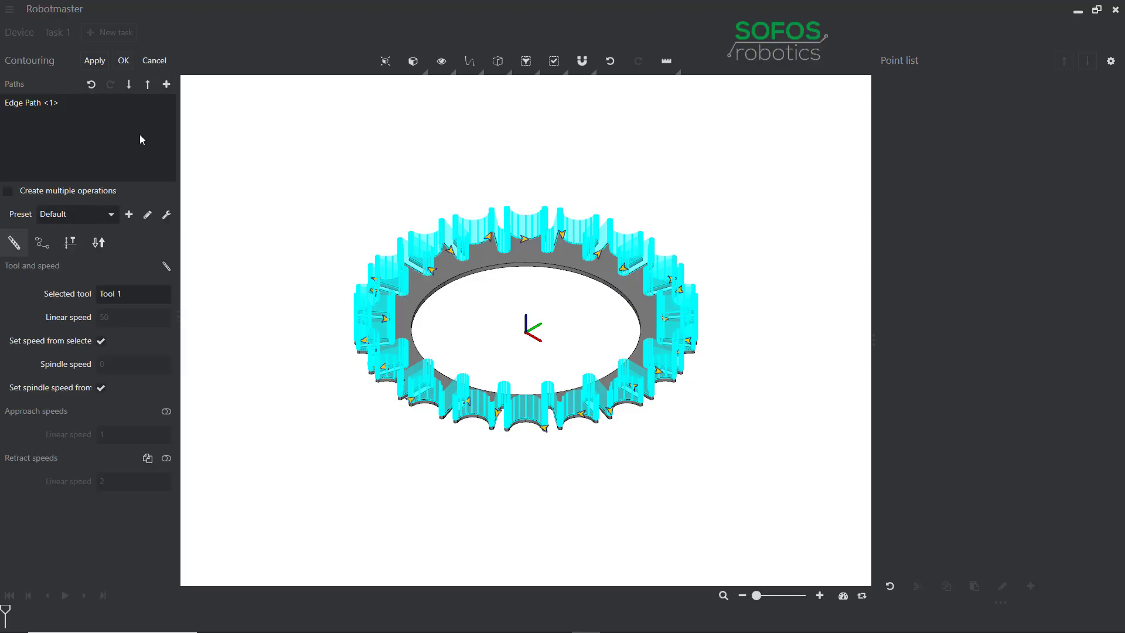
left_click(93, 62)
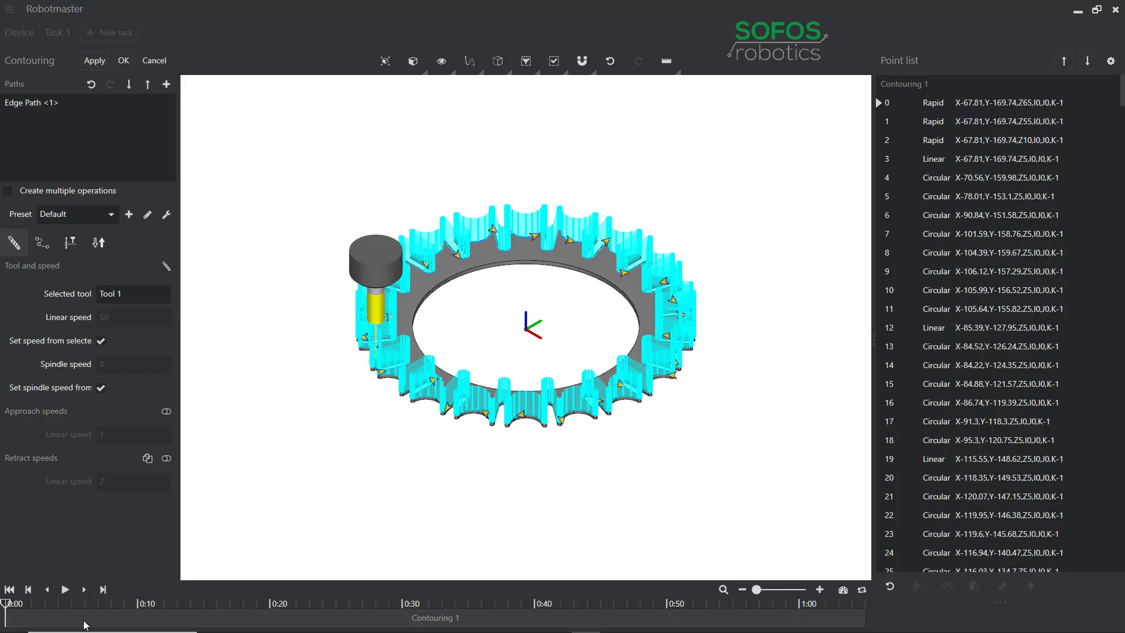
Step: Simulate the contouring operation and scrub through the timeline to check the tool's travel around the ring
left_click(65, 589)
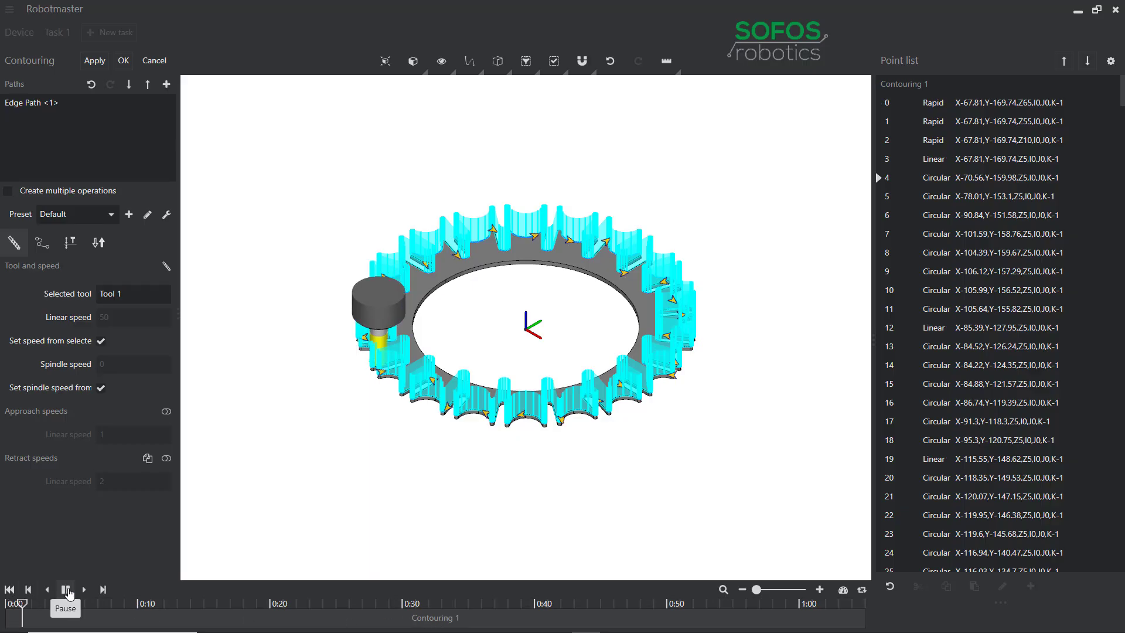
left_click(66, 589)
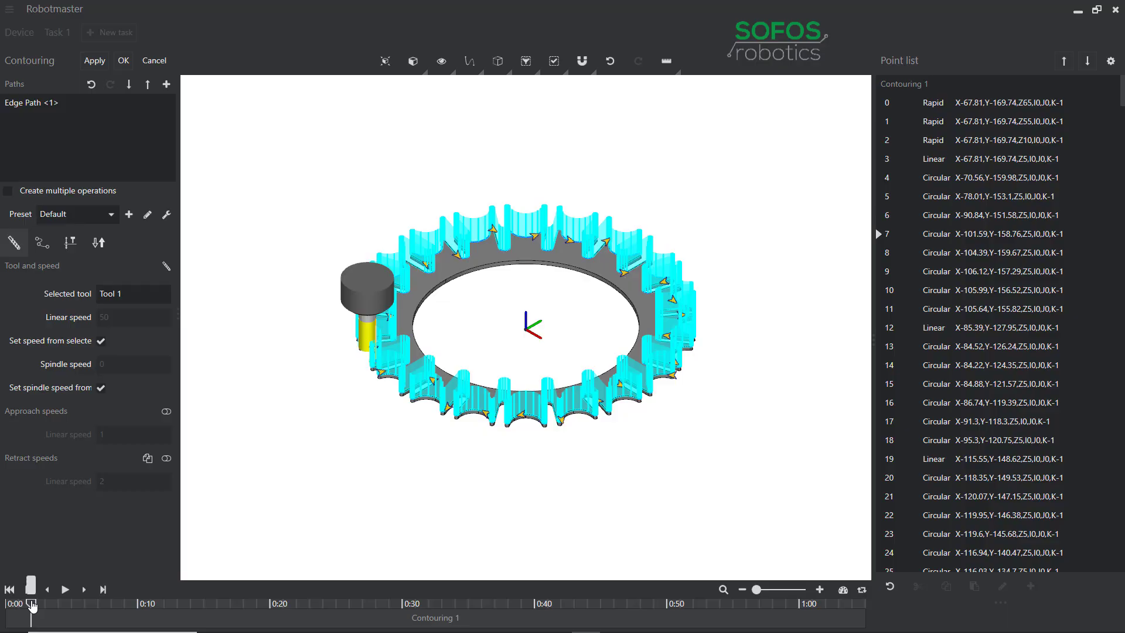
left_click_drag(32, 604, 592, 630)
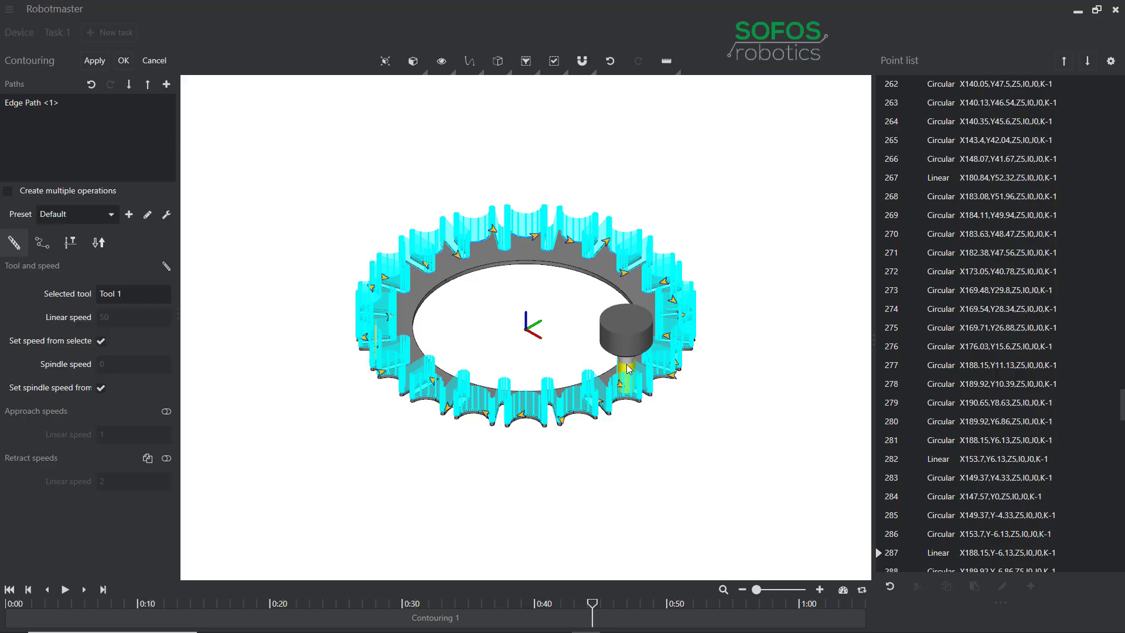
Step: Set the diameter of Tool 1, the flat end mill, to 5 mm in the tool manager
left_click(166, 268)
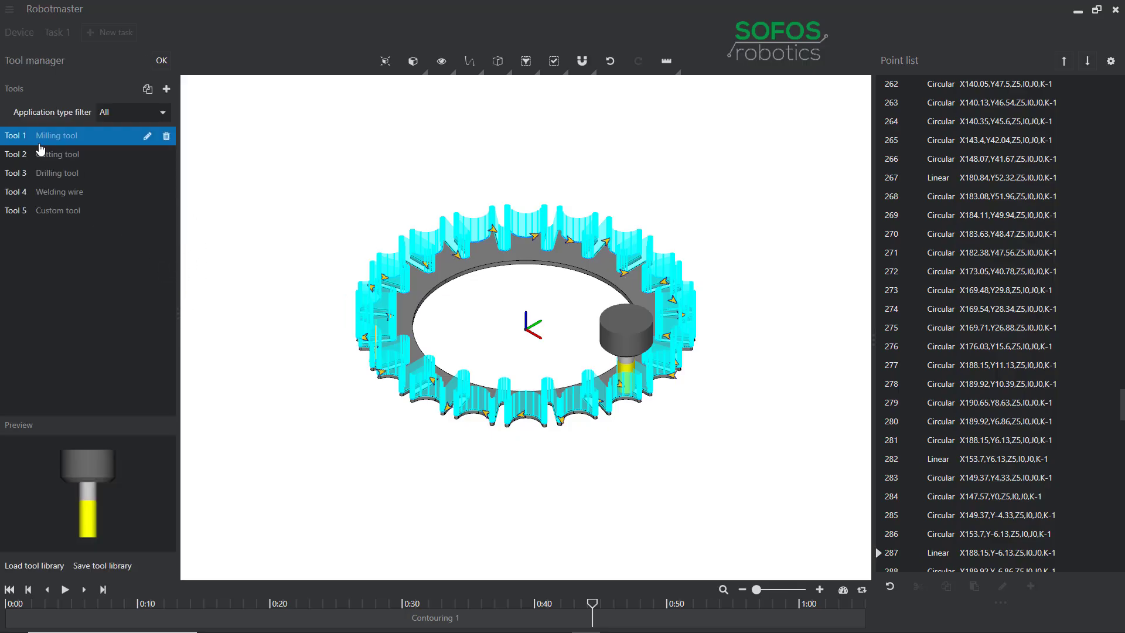
left_click(147, 138)
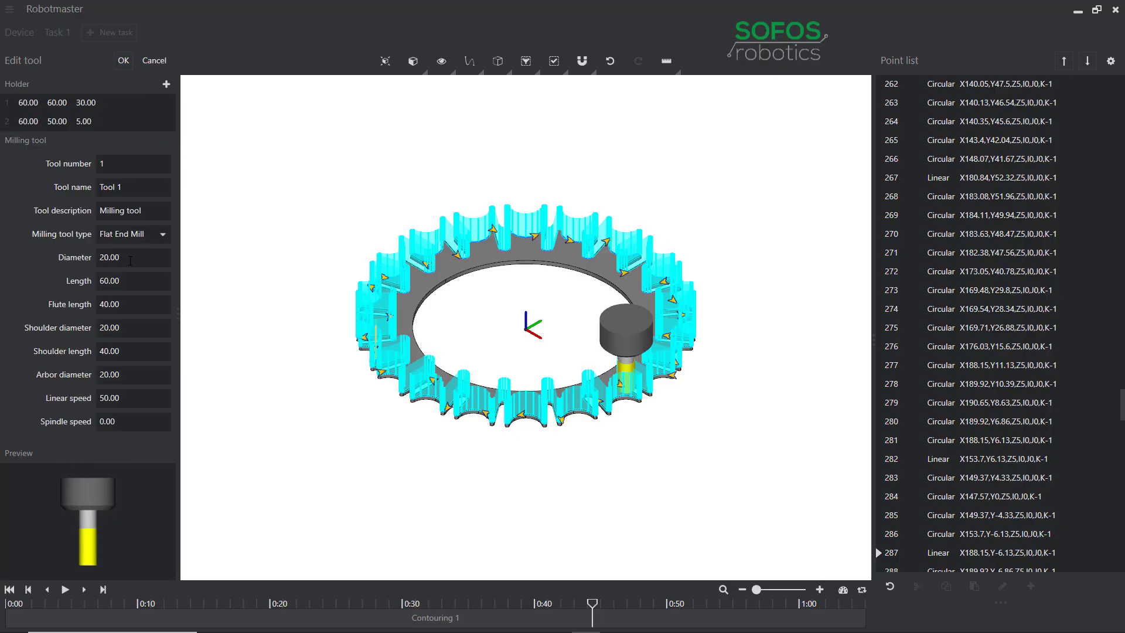
left_click(132, 258)
type("5")
key("Return")
left_click(123, 61)
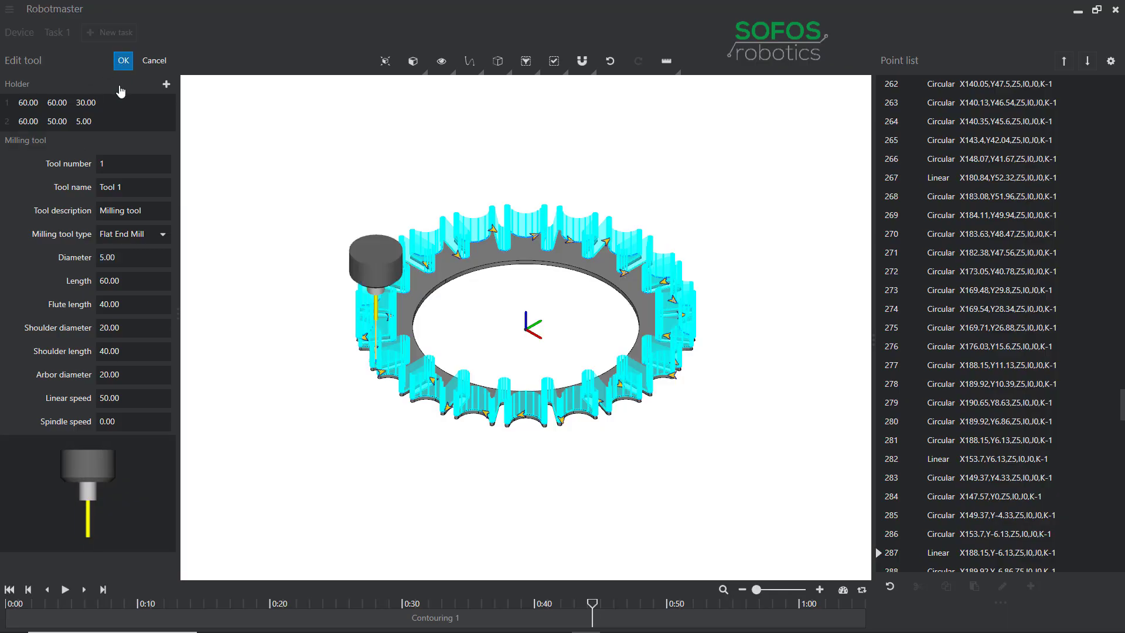
left_click(159, 59)
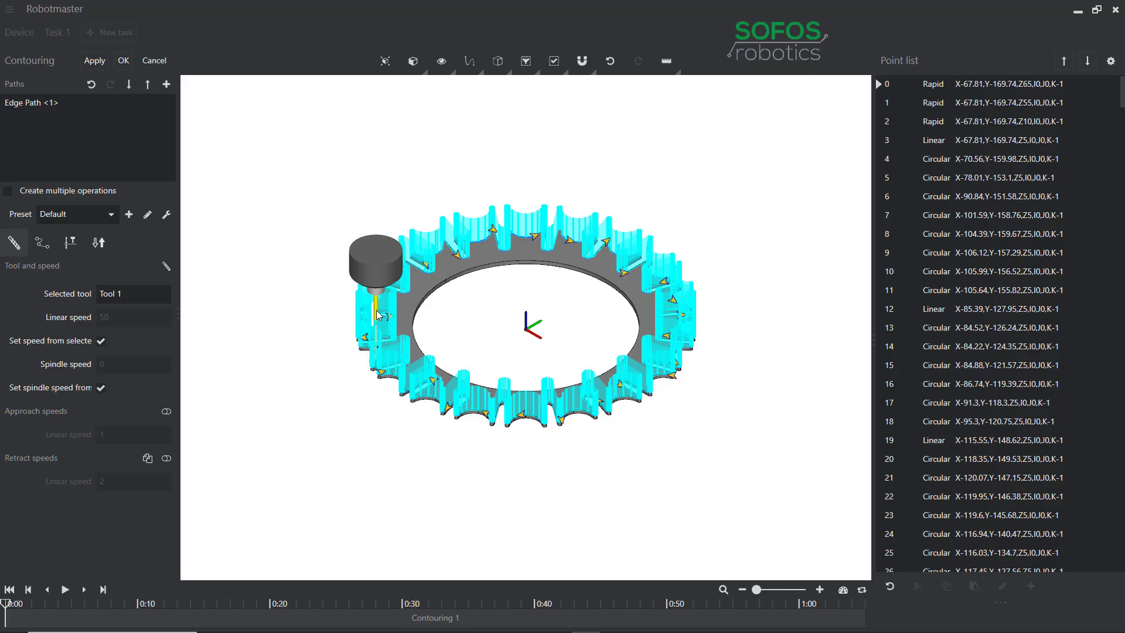
Step: Check the tool's position on the edge, set the path's compensation type to Left, and apply the change
scroll(378, 315, "up", 5)
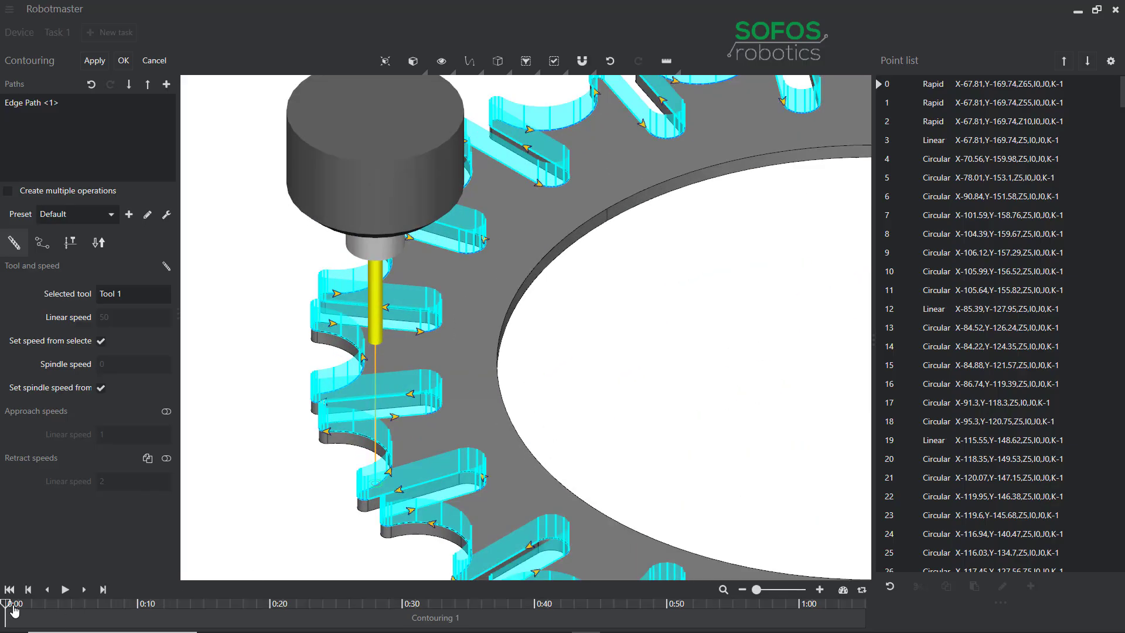
left_click_drag(6, 608, 30, 615)
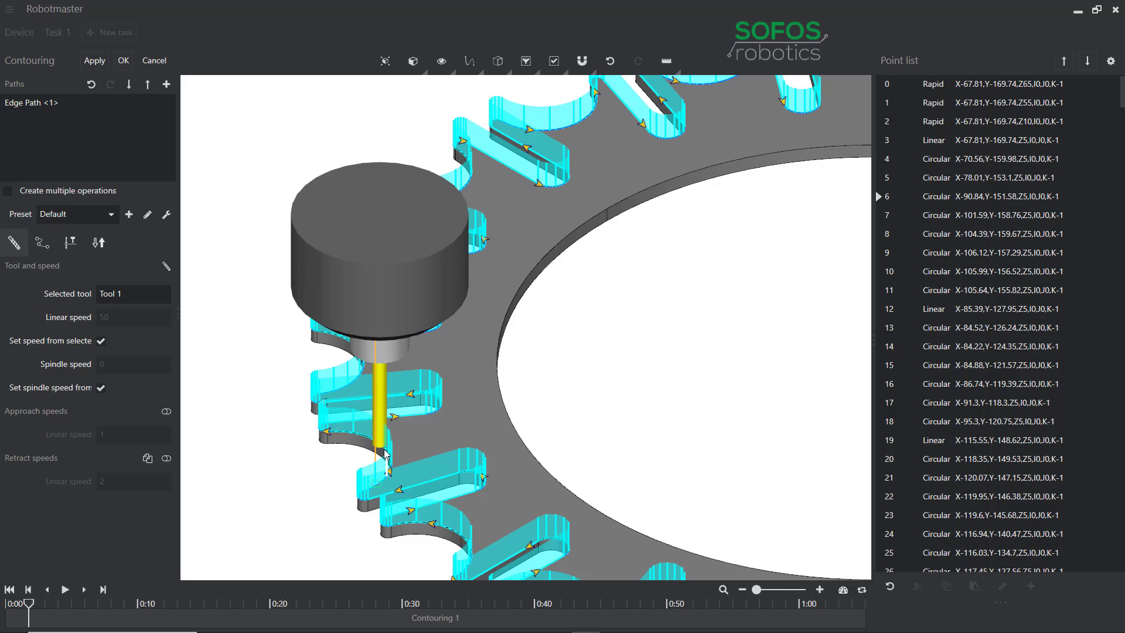
left_click(41, 249)
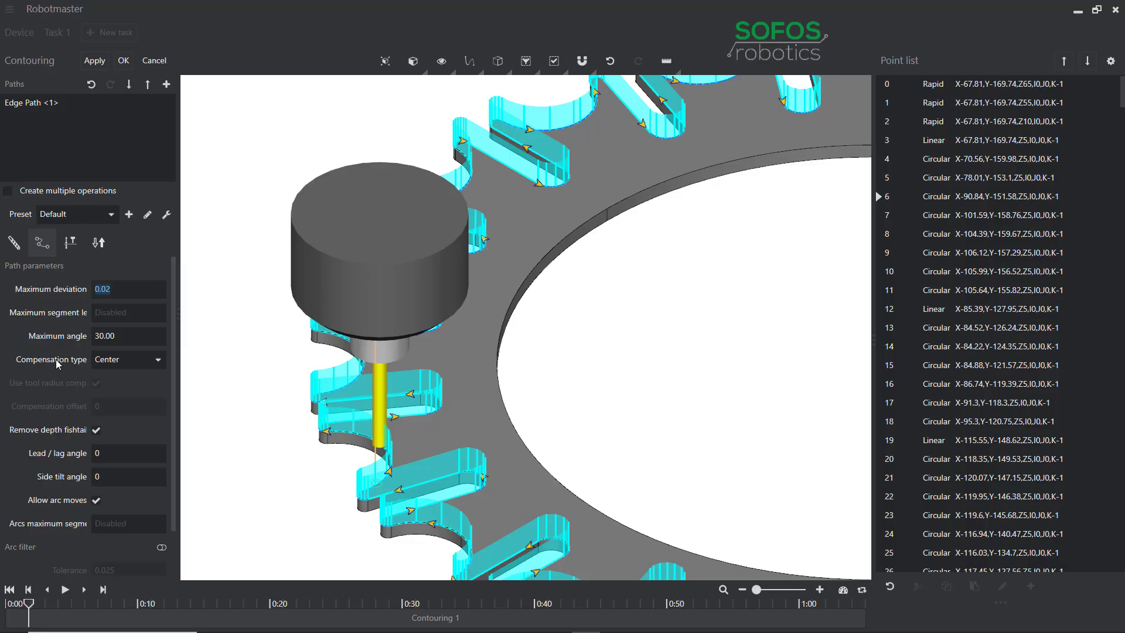
left_click(159, 360)
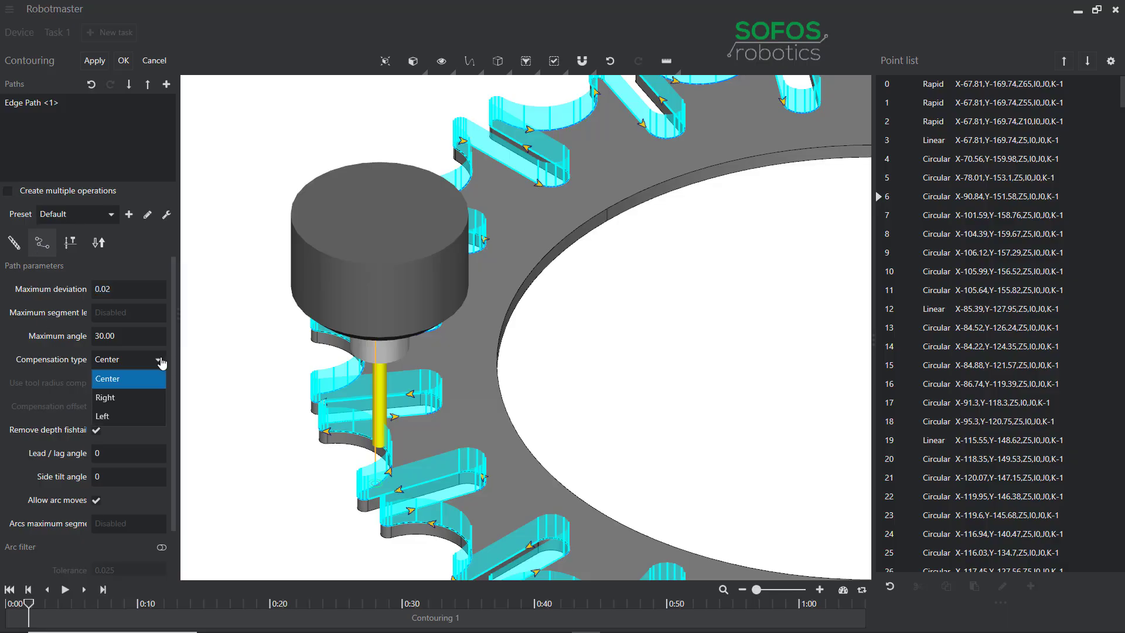
left_click(120, 417)
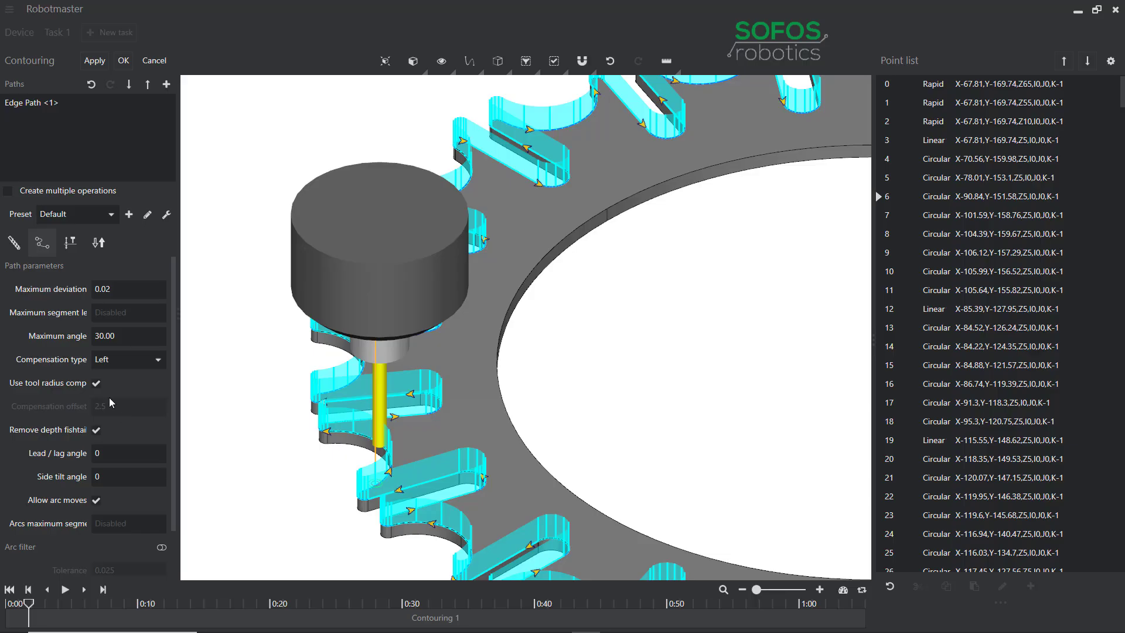
left_click(95, 61)
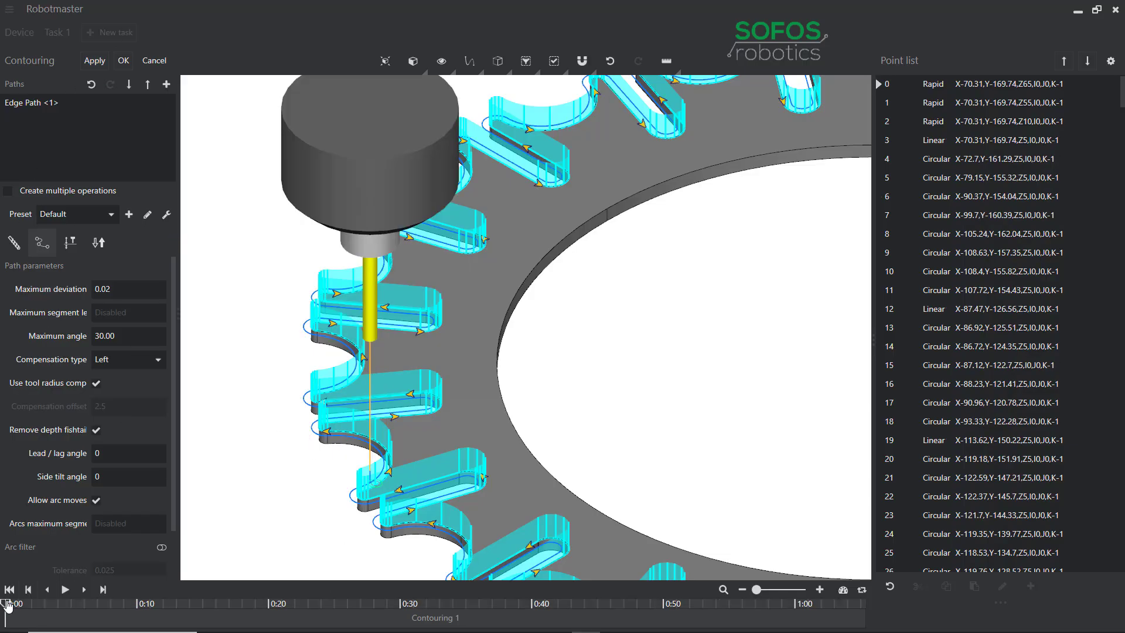
Step: Step the simulation along the compensated path and inspect the cutter's offset from the ring's outer edge
left_click_drag(7, 605, 34, 608)
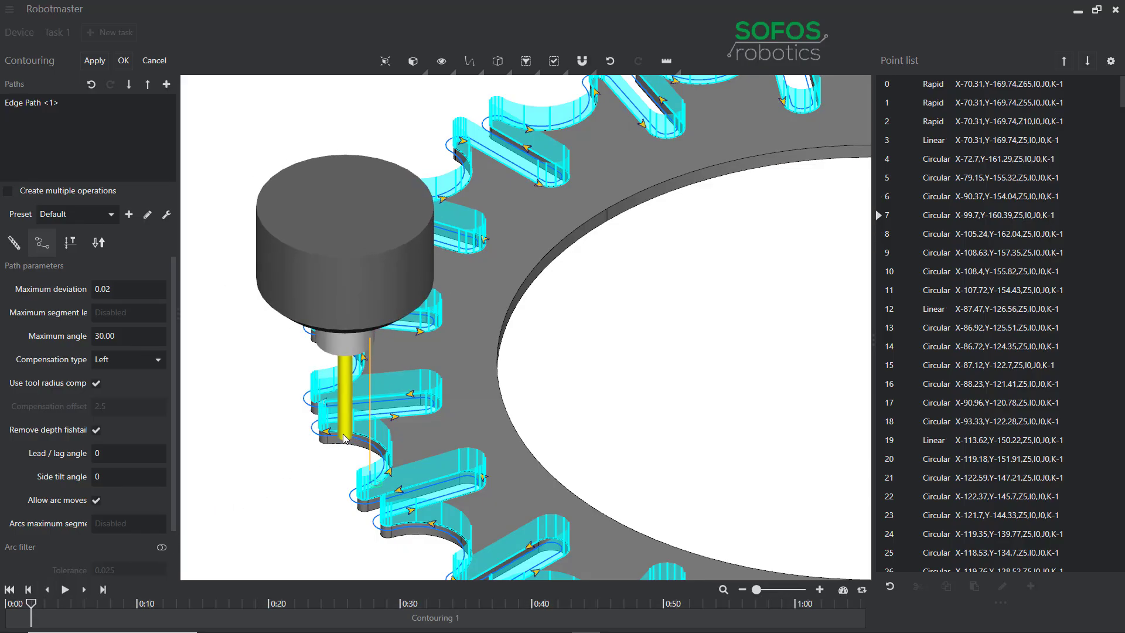
scroll(356, 430, "up", 4)
scroll(357, 432, "down", 7)
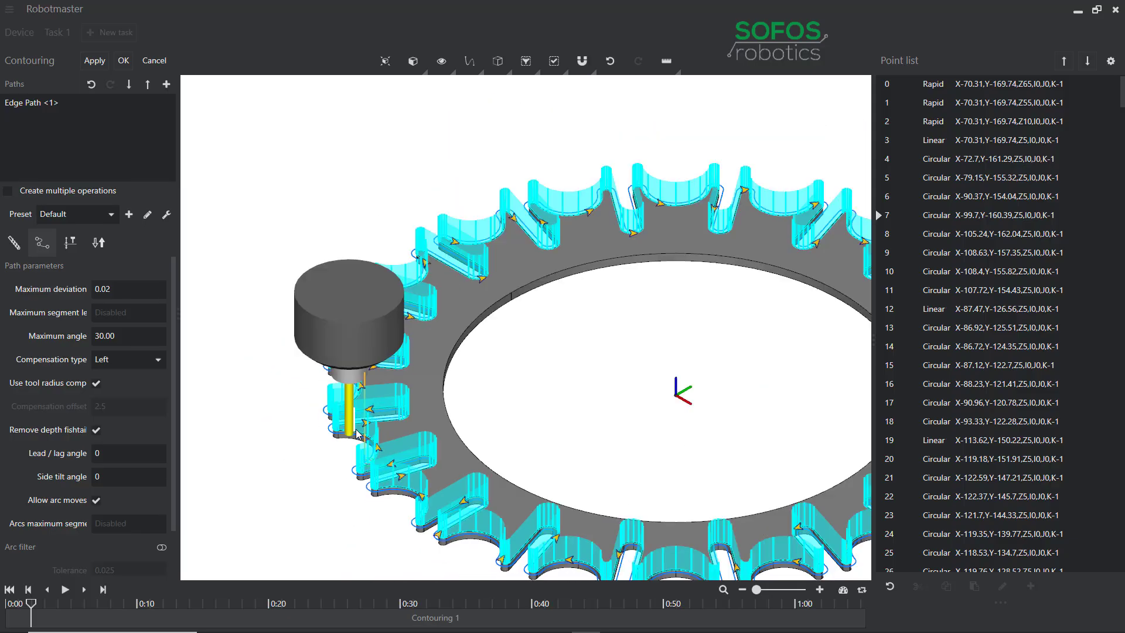
middle_click_drag(463, 444, 396, 450)
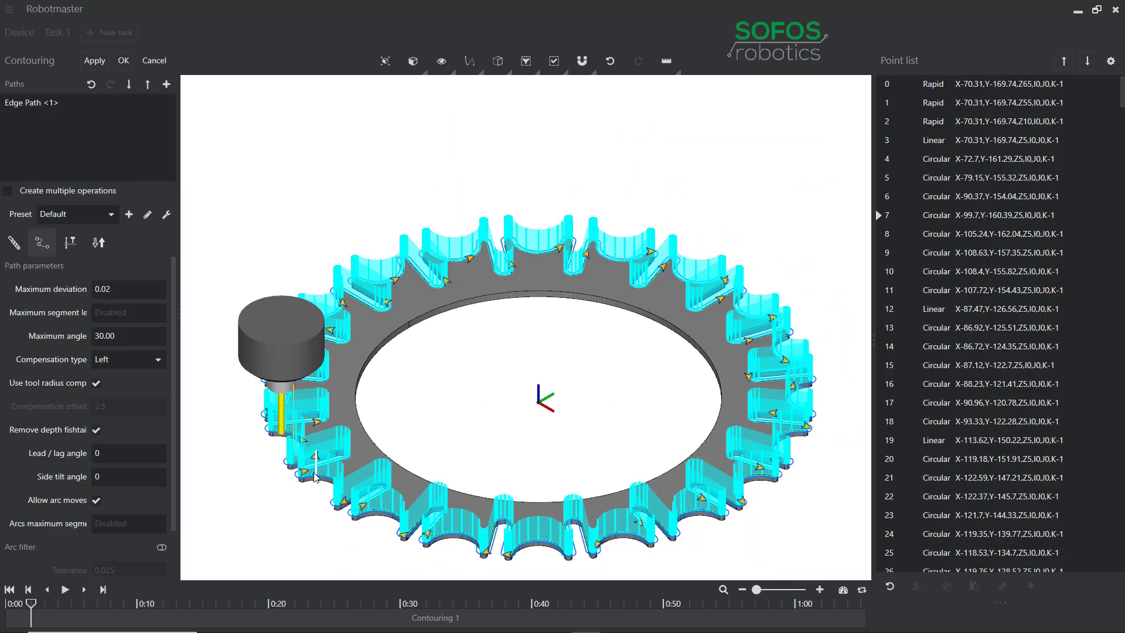
scroll(303, 484, "up", 2)
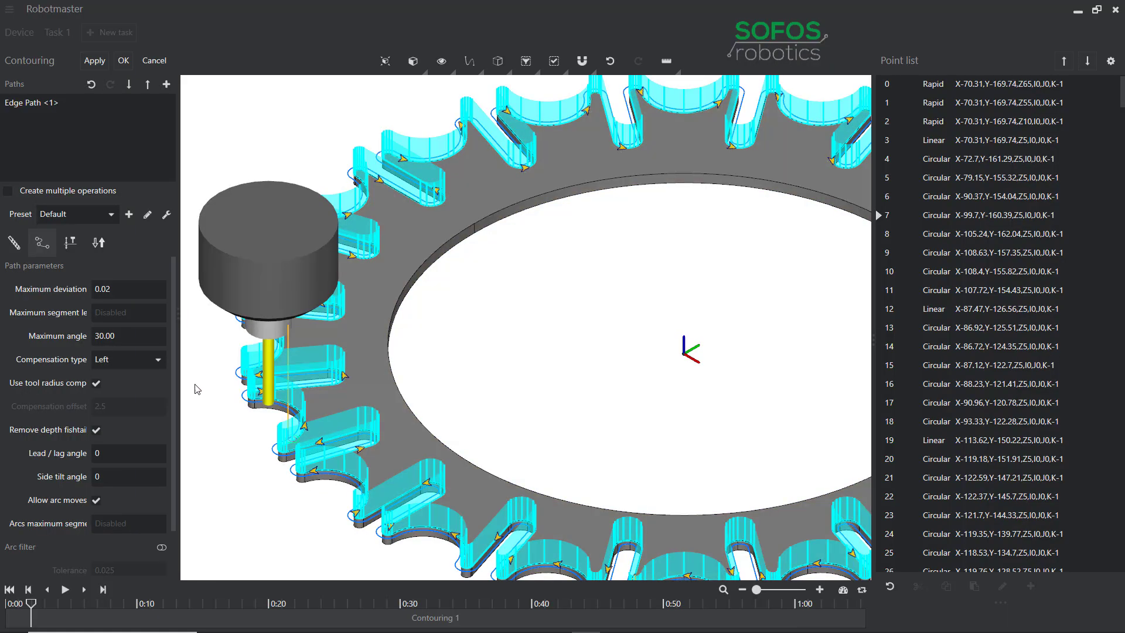
Step: Disable the approach/retract and feed heights, set the depth to -15, and apply the retract settings
left_click(69, 246)
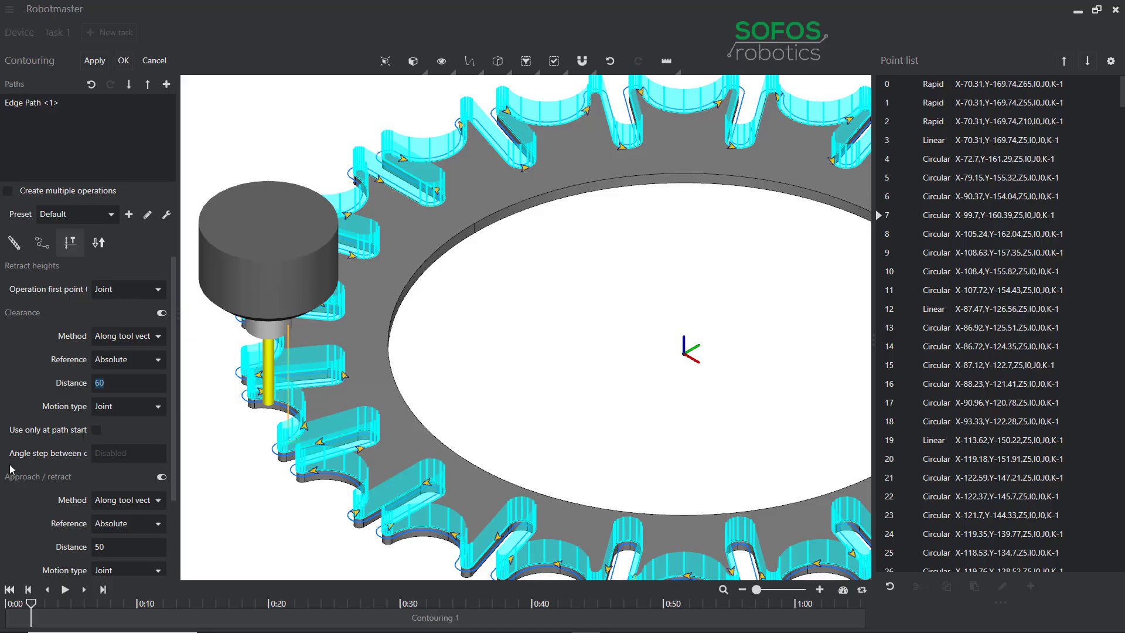
scroll(52, 406, "down", 3)
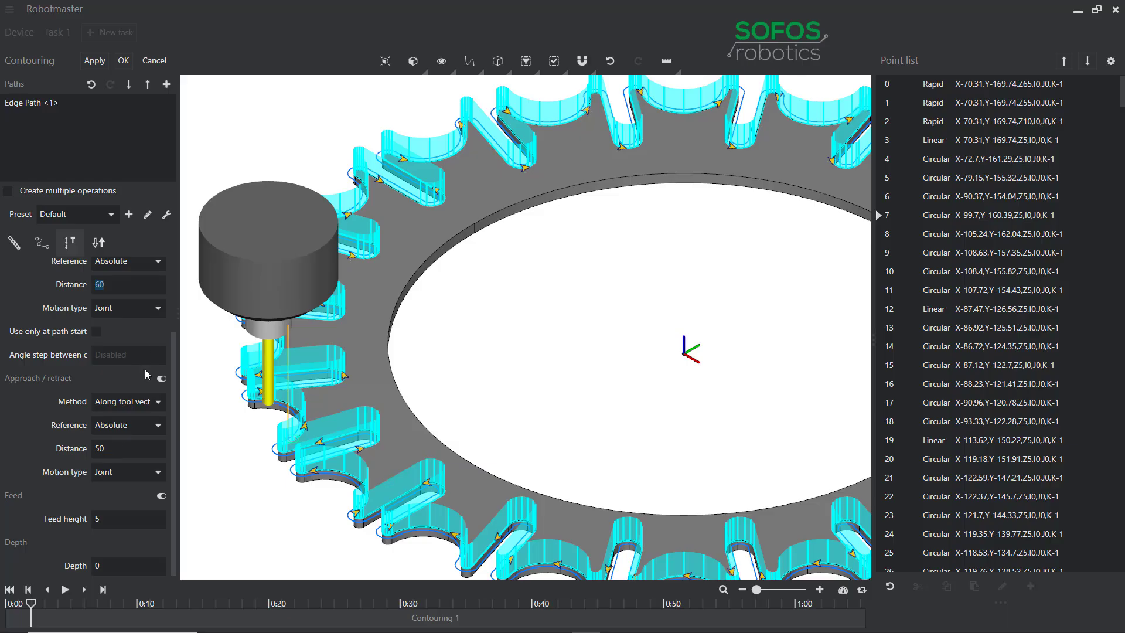
left_click(161, 380)
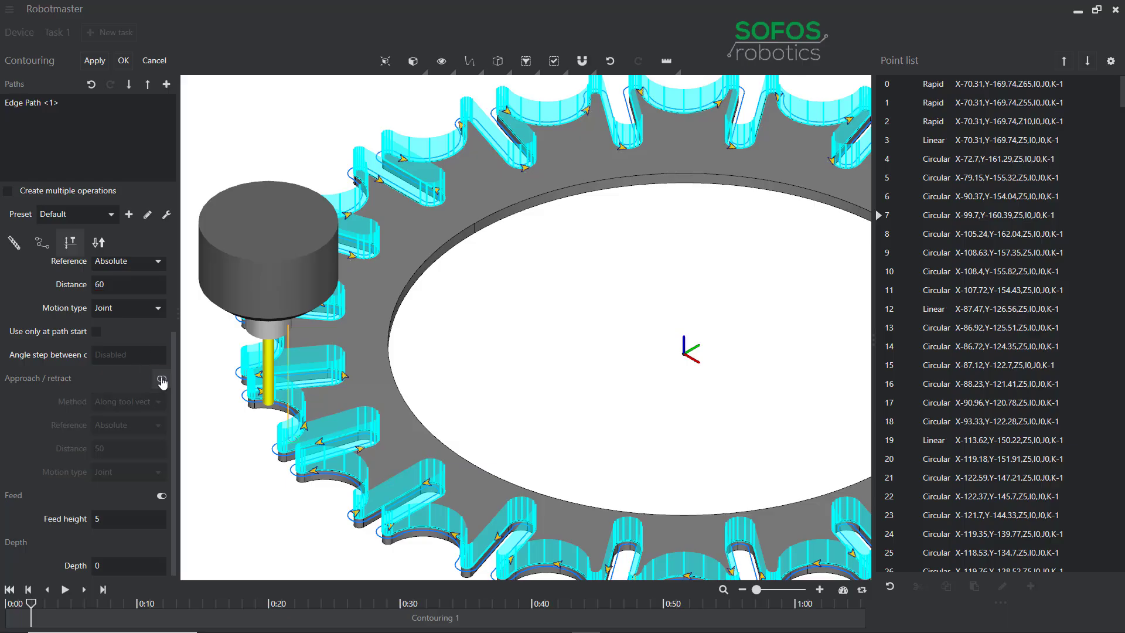
left_click(161, 497)
type("-15")
key("Return")
left_click(94, 61)
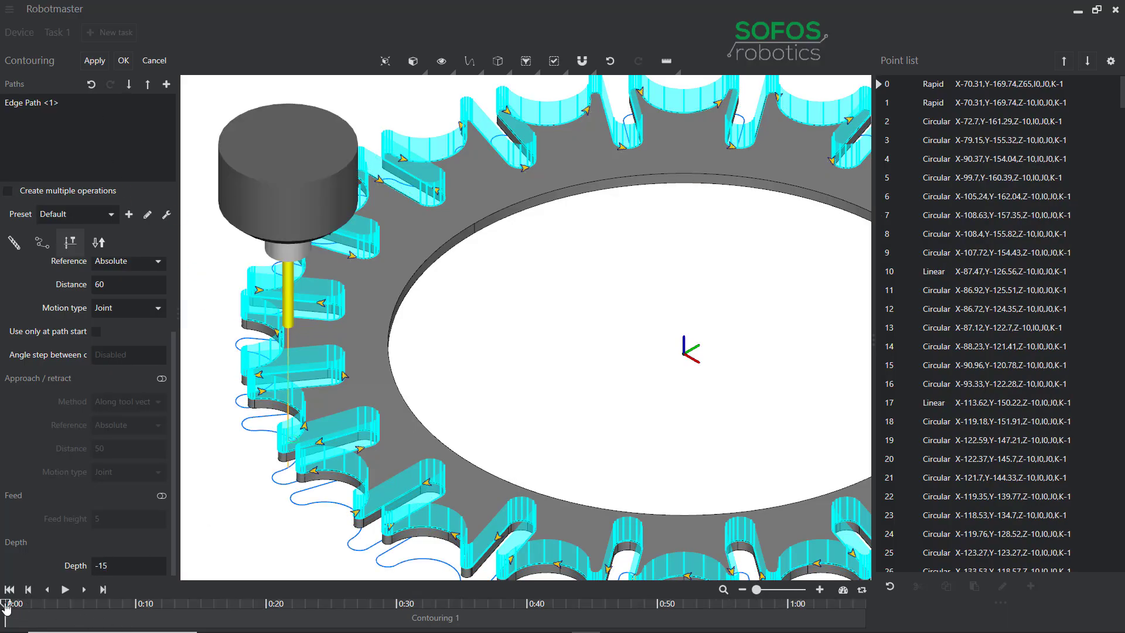
Step: Scrub through the deeper toolpath to check it around the ring and accept the contouring operation
left_click_drag(6, 607, 130, 610)
scroll(630, 363, "down", 5)
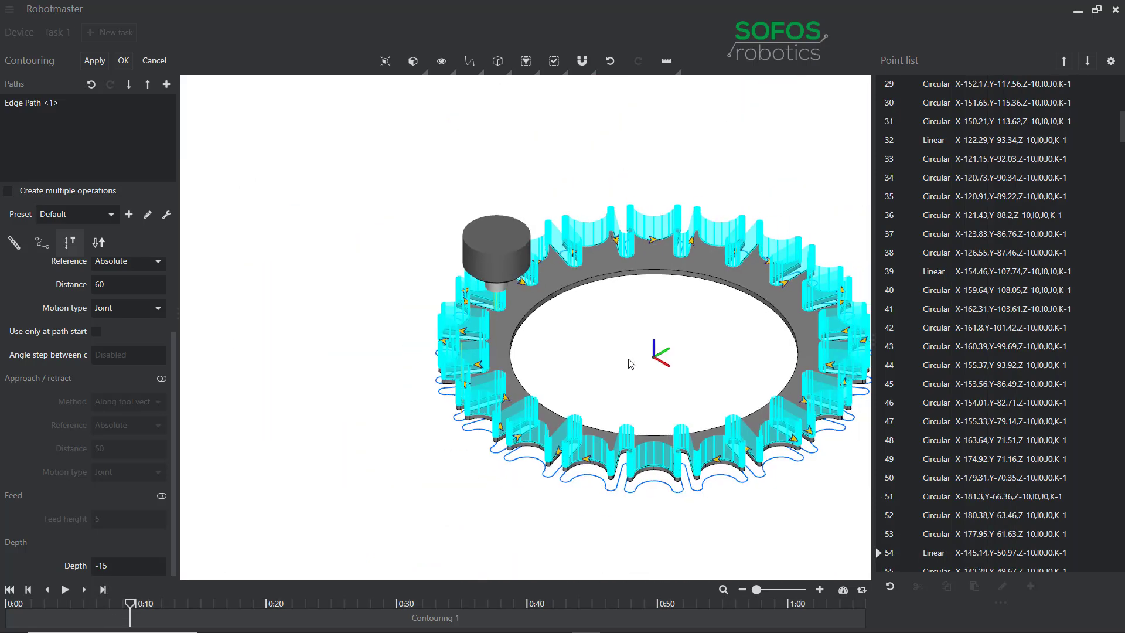
middle_click_drag(628, 359, 576, 365)
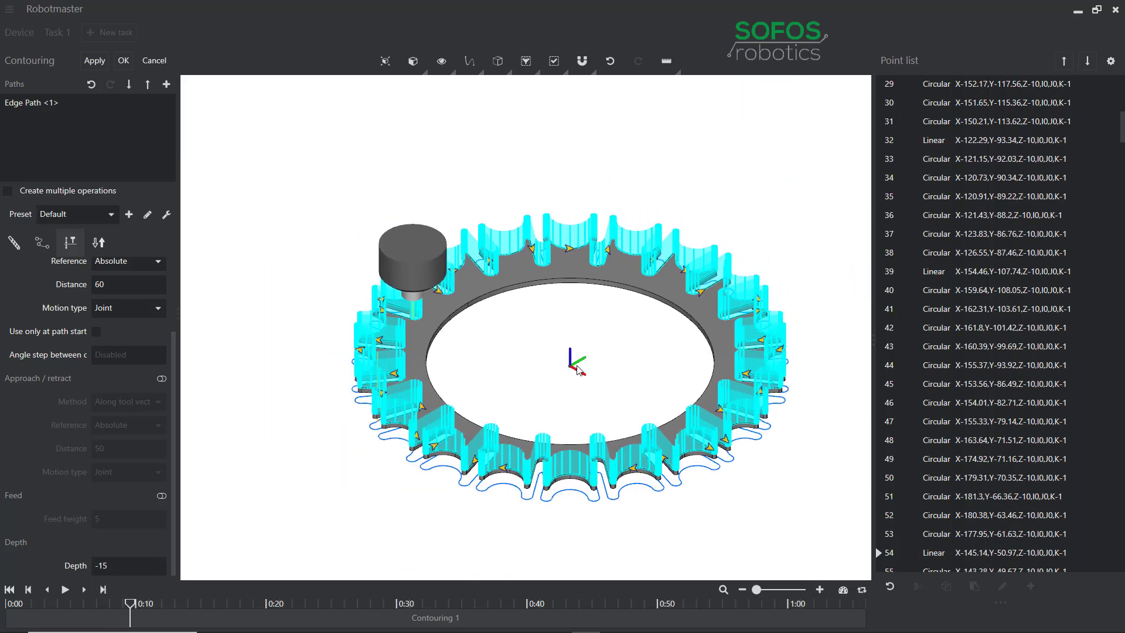
left_click(125, 62)
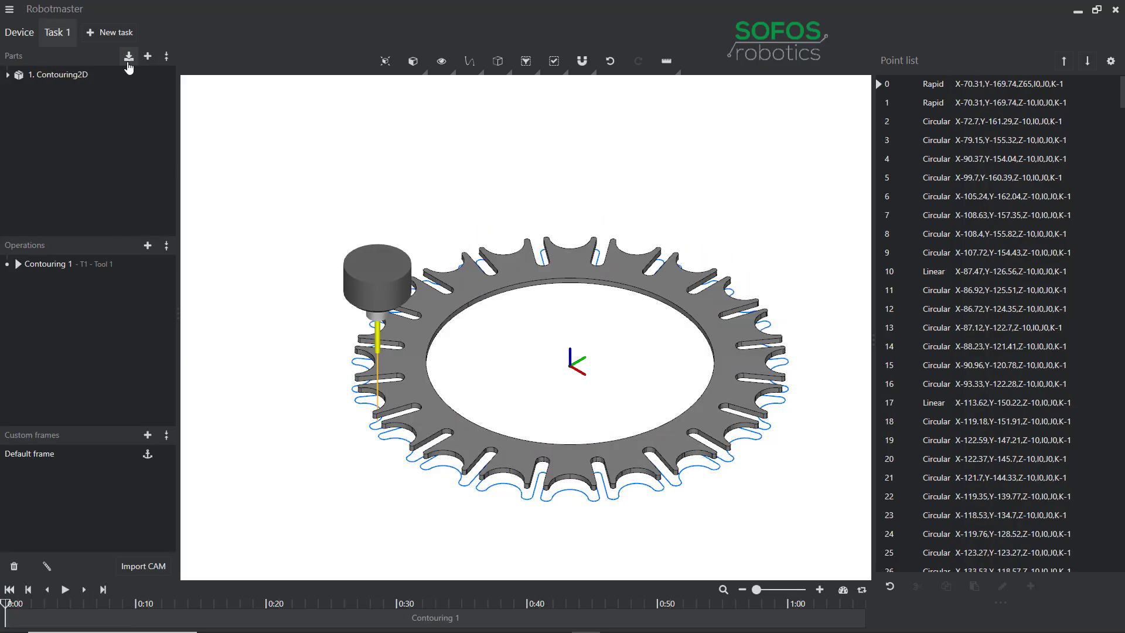